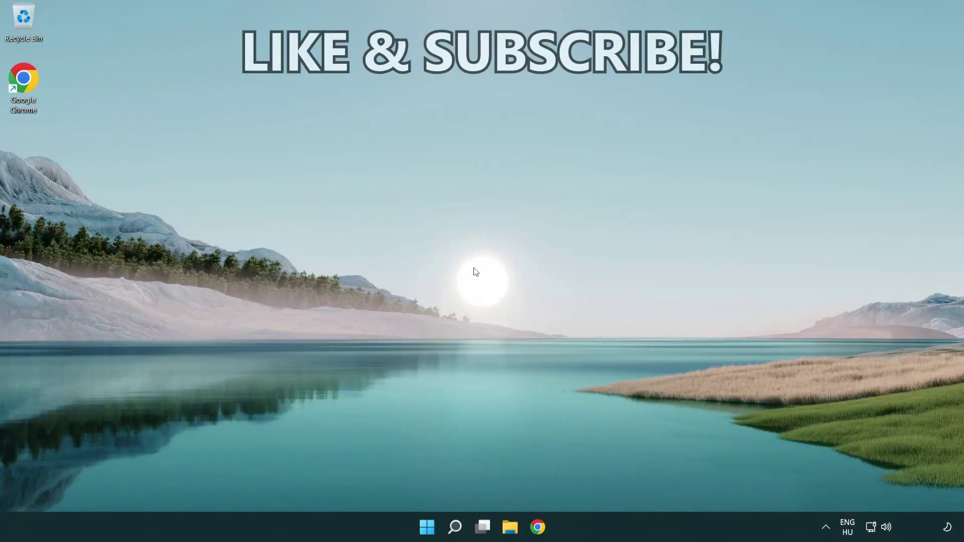
Step: Search for 'cmd' and run Command Prompt as administrator
left_click(455, 531)
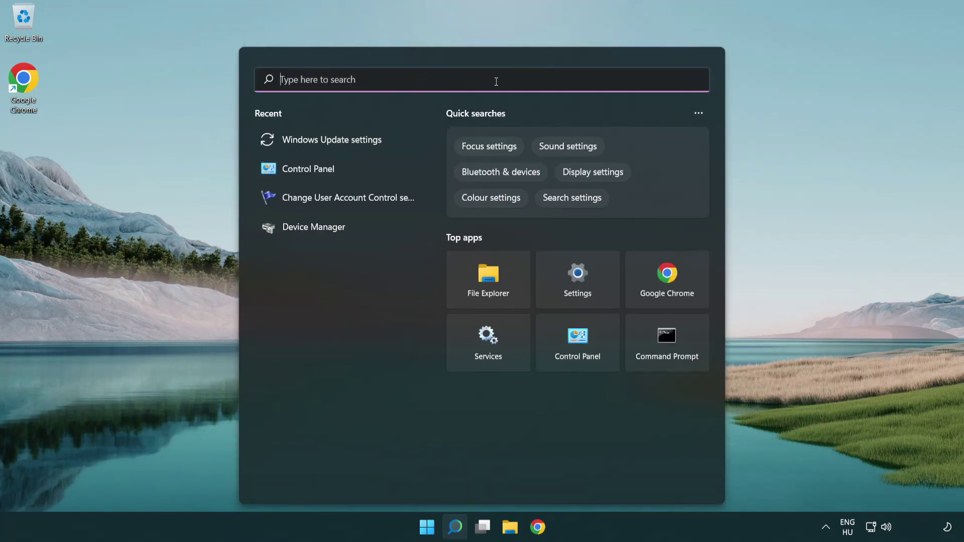
type("cmd")
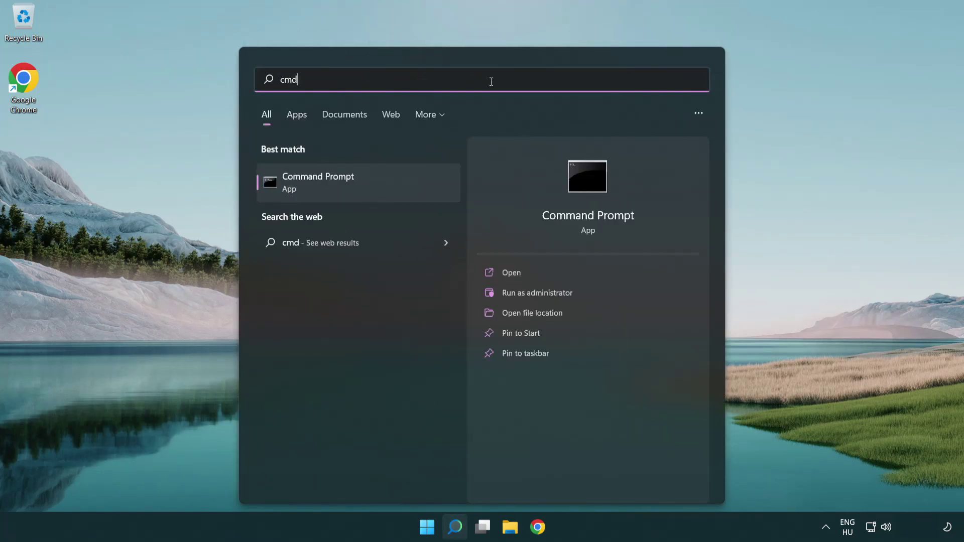
right_click(393, 179)
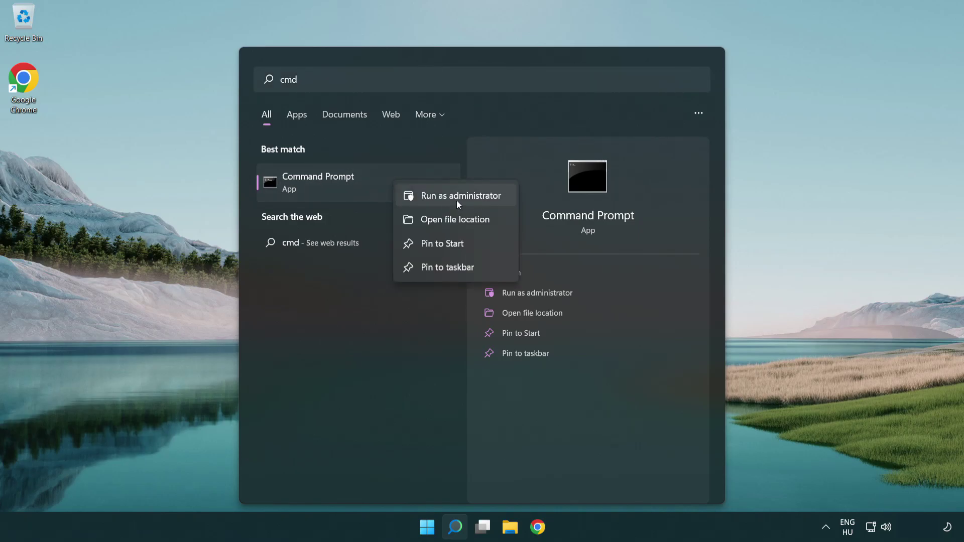
left_click(467, 199)
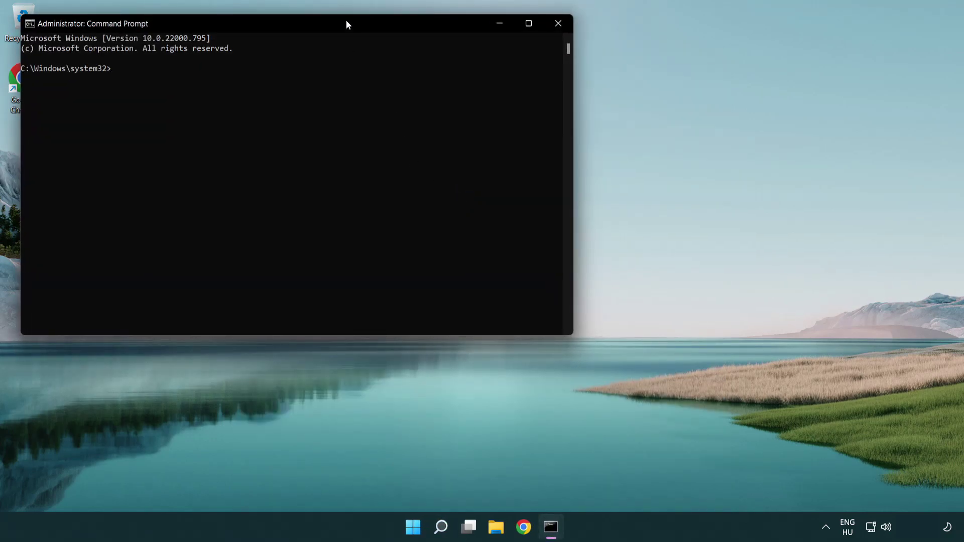
Step: Flush the DNS resolver cache with ipconfig /flushdns
left_click_drag(346, 21, 521, 107)
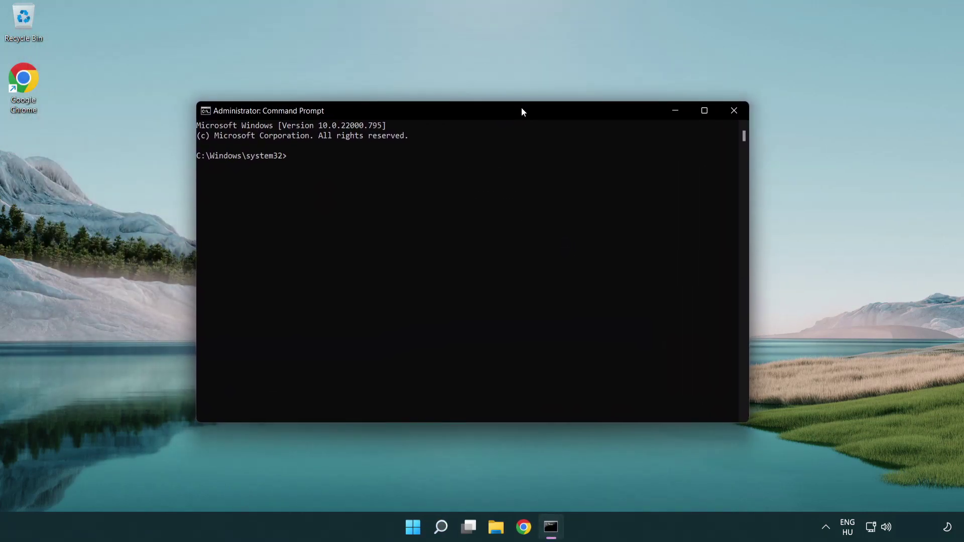
type("i")
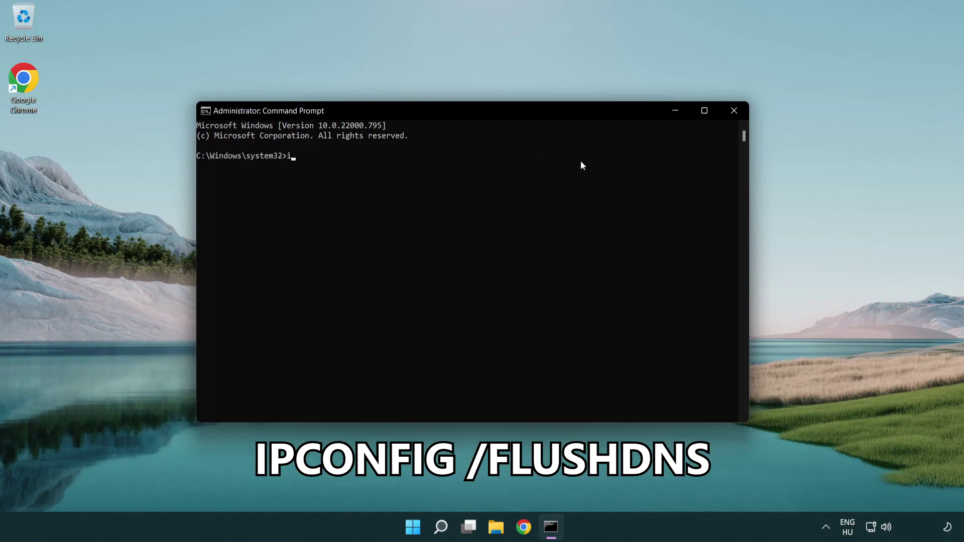
type("pconfig /flushdns")
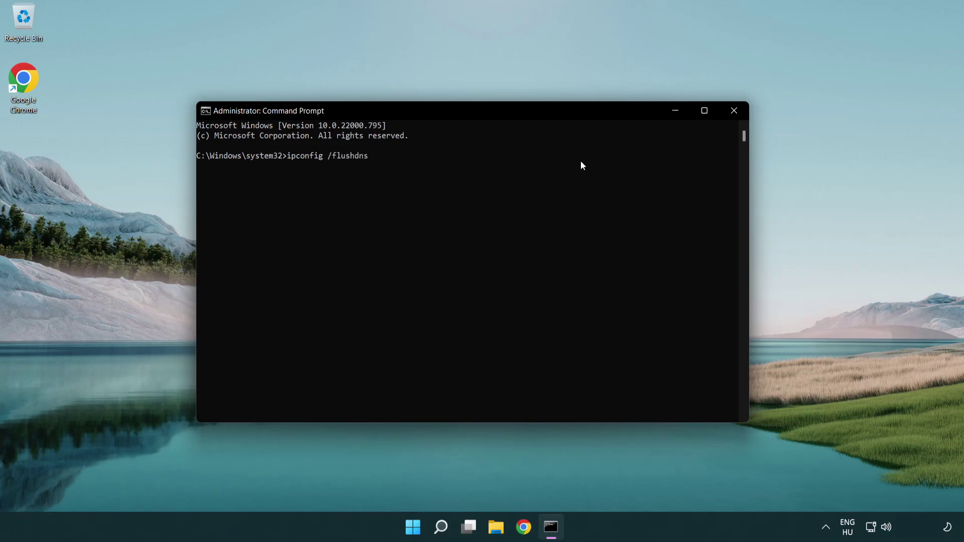
key("Return")
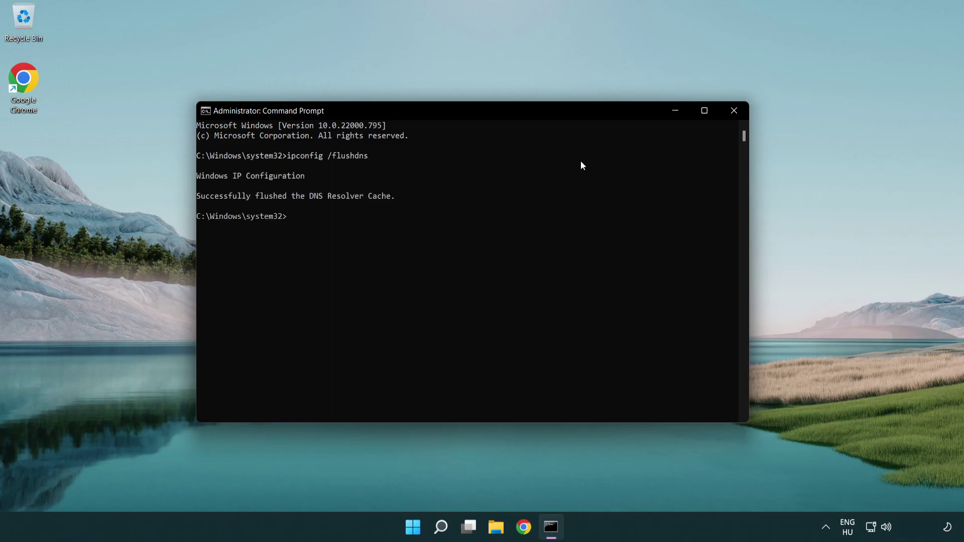
Step: Reset the Winsock catalog with netsh winsock reset, then exit Command Prompt
type("ne")
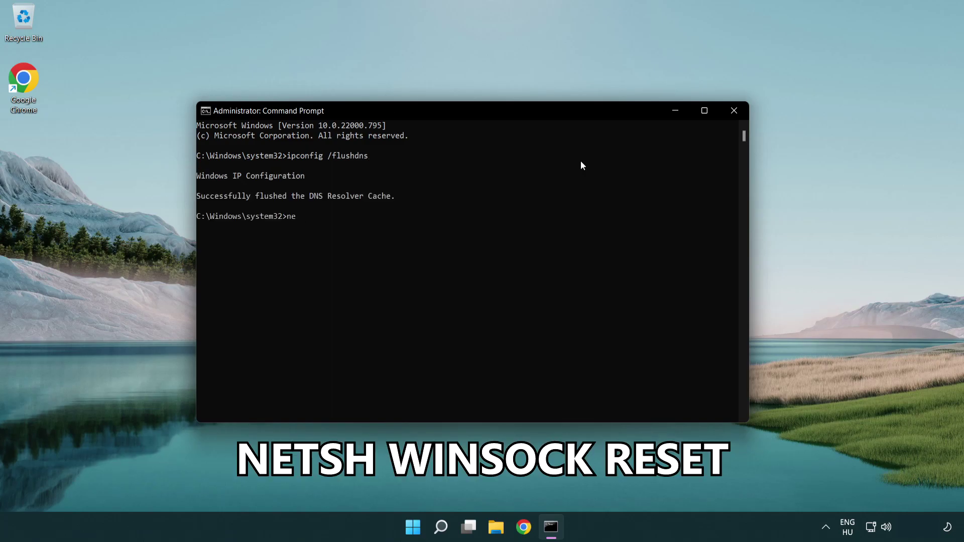
type("tsh winsock reset")
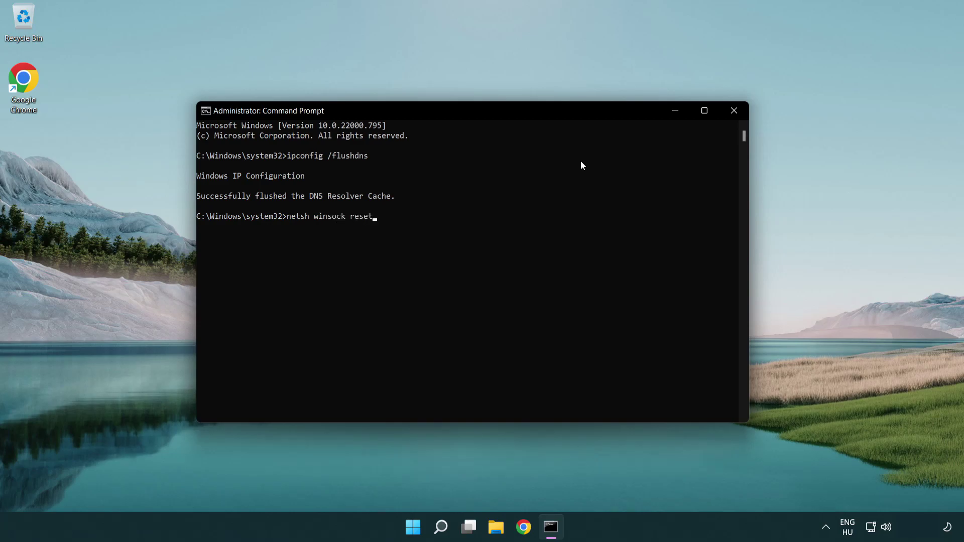
key("Return")
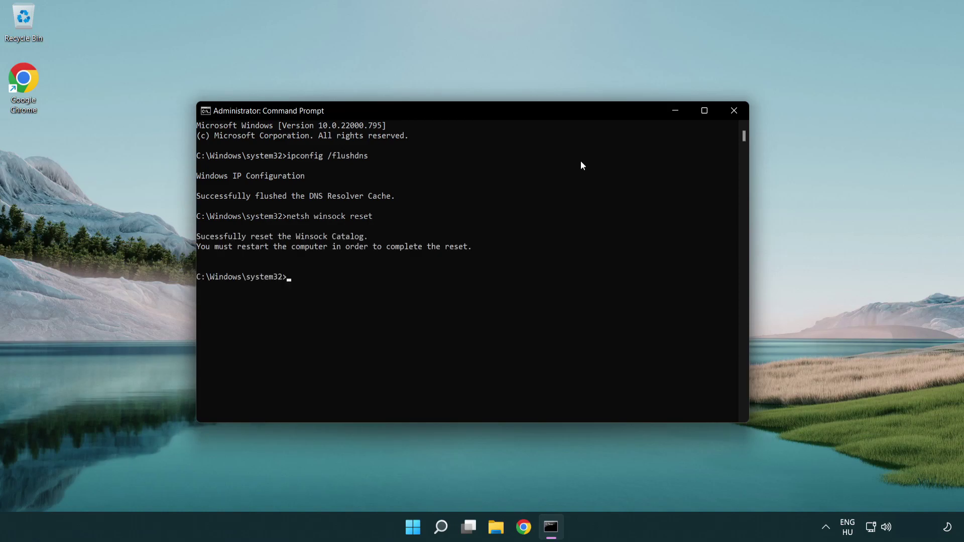
type("exit")
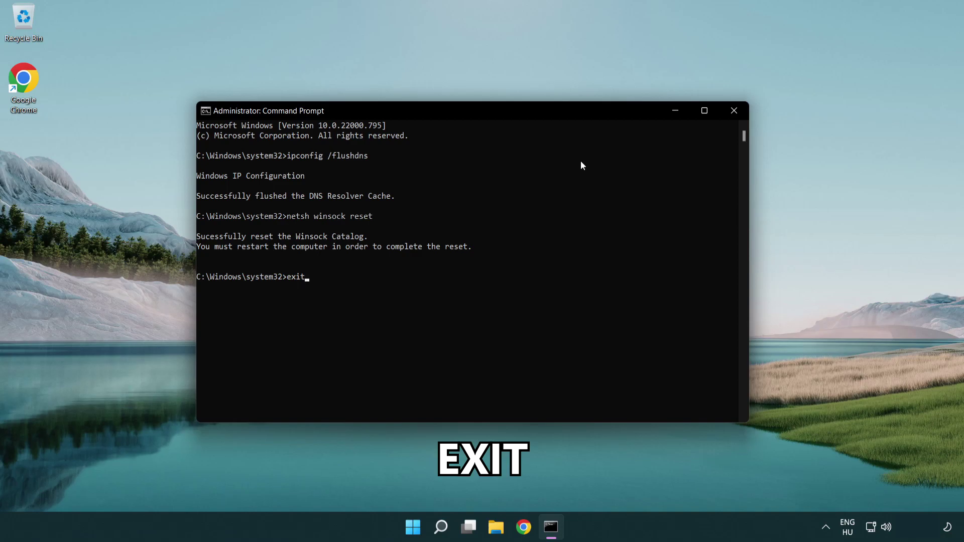
key("Return")
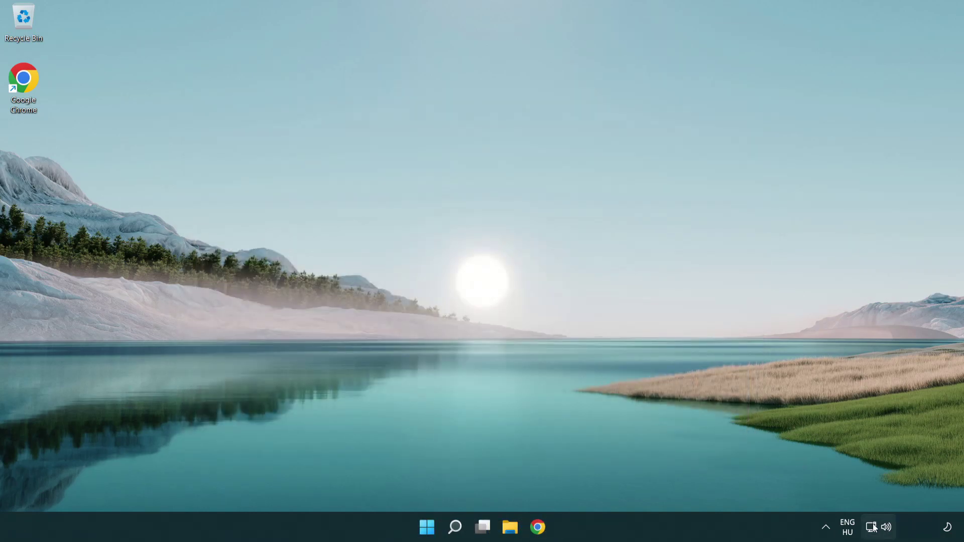
Step: Open Advanced network settings from the network tray icon's Network and Internet settings
right_click(874, 531)
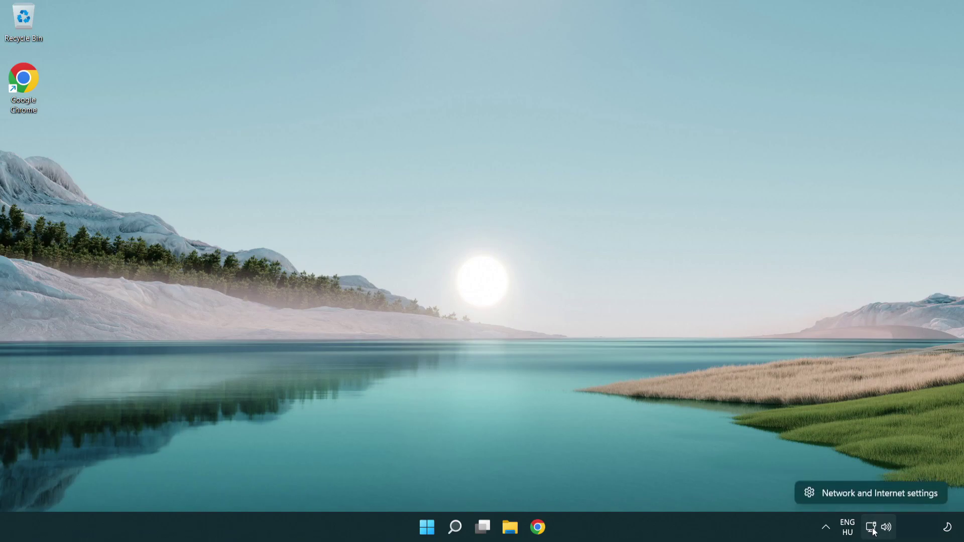
left_click(874, 495)
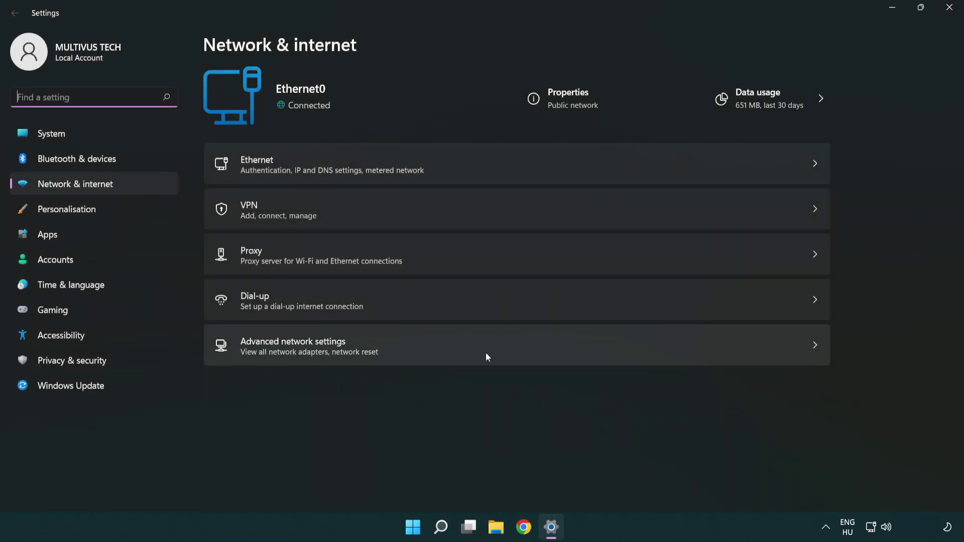
left_click(519, 354)
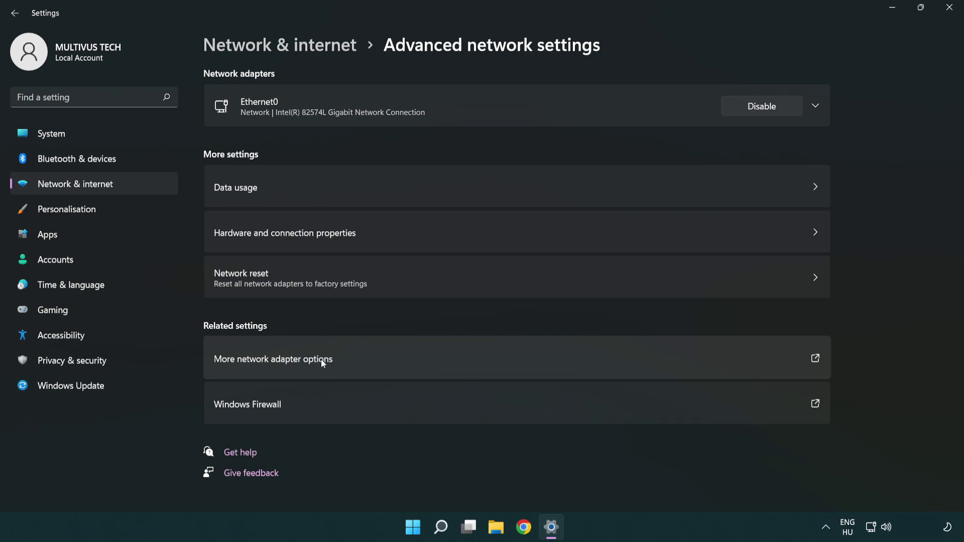
Step: Open Ethernet0's Properties and select Internet Protocol Version 4 (TCP/IPv4)
left_click(296, 363)
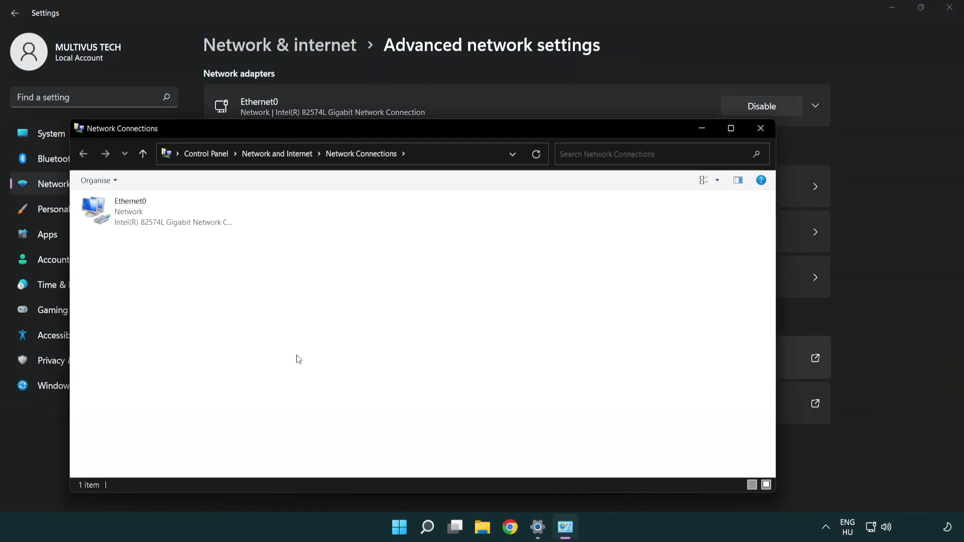
left_click_drag(351, 136, 420, 77)
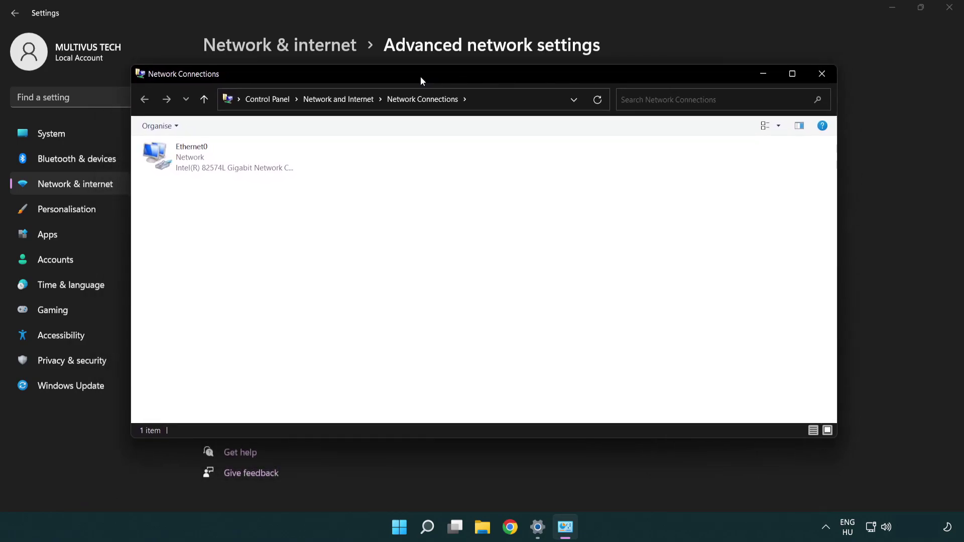
left_click(197, 160)
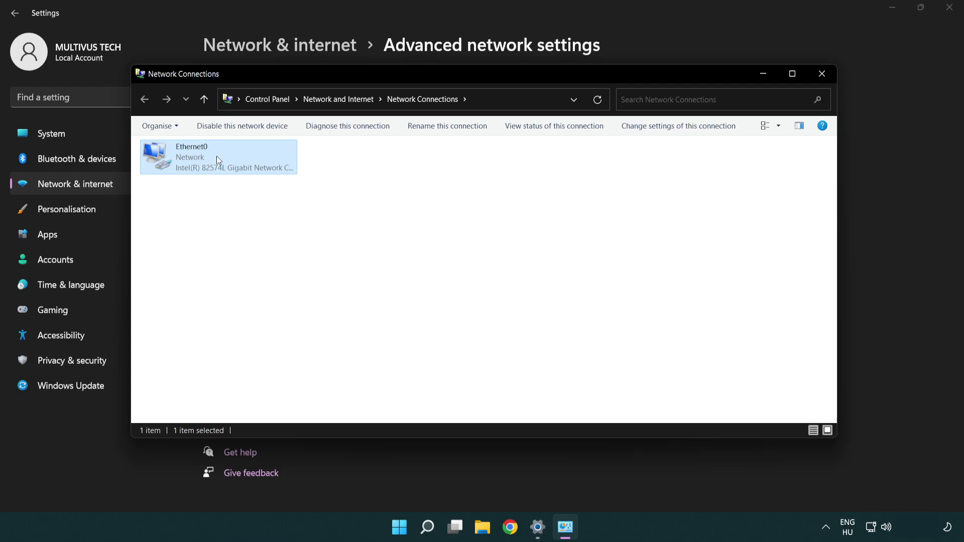
right_click(215, 159)
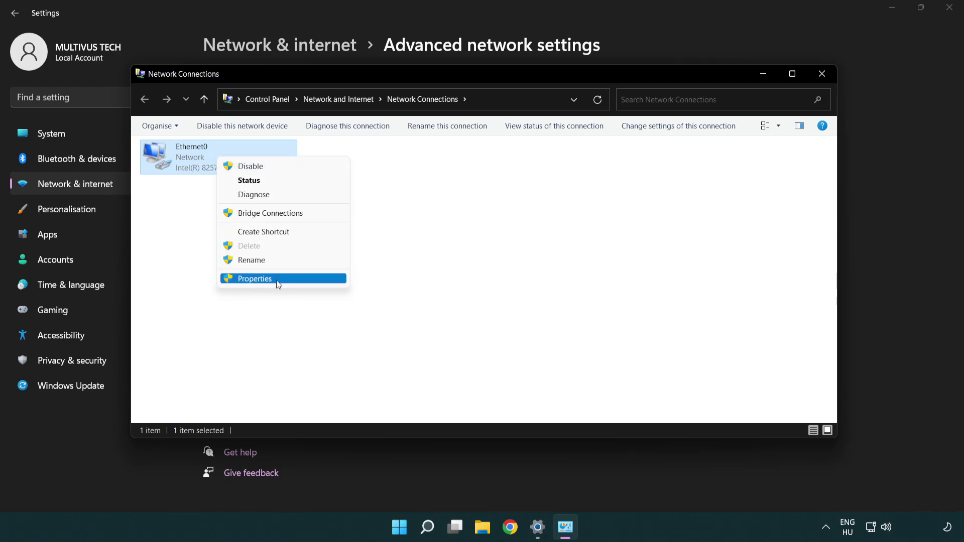
left_click(292, 280)
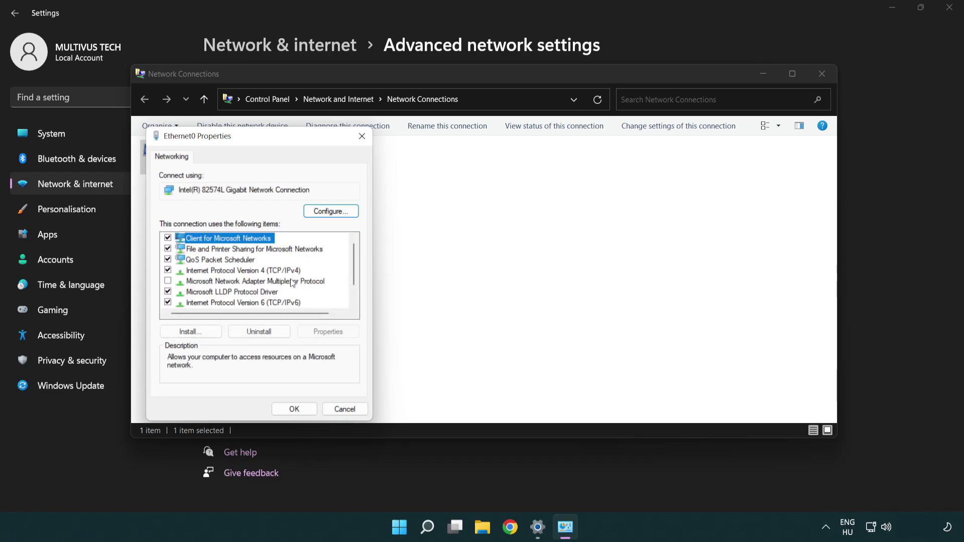
left_click_drag(248, 140, 468, 128)
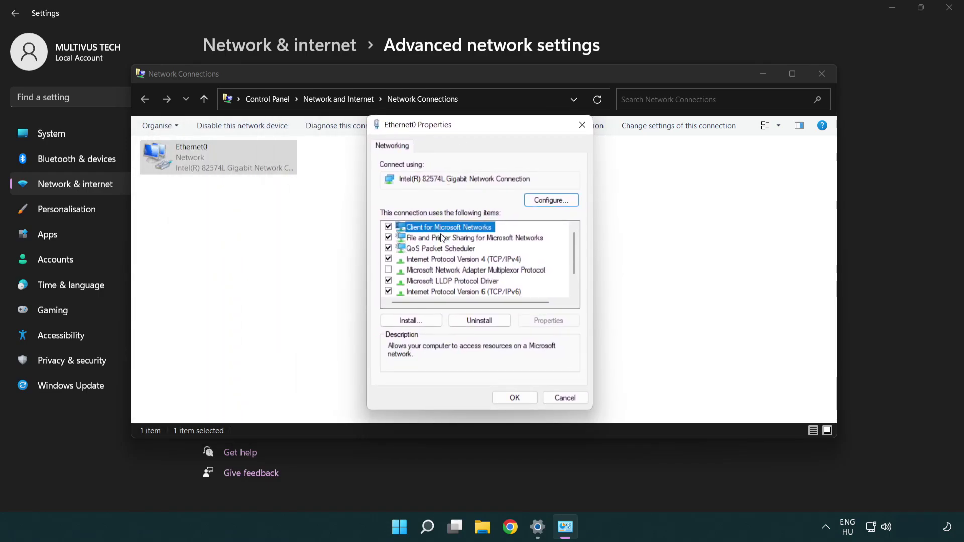
left_click(439, 259)
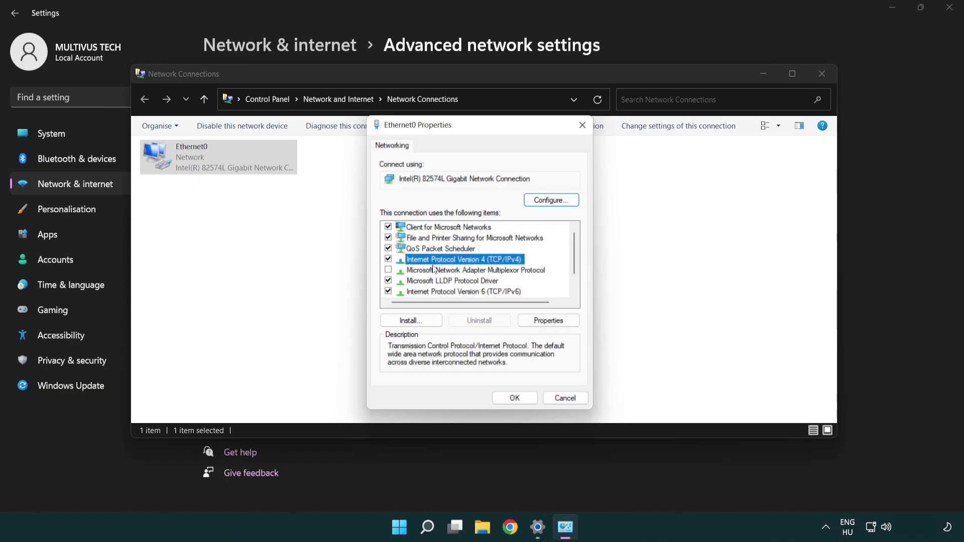
Step: Set Ethernet0's IPv4 DNS to 8.8.8.8 preferred and 8.8.4.4 alternate, and save
left_click(549, 322)
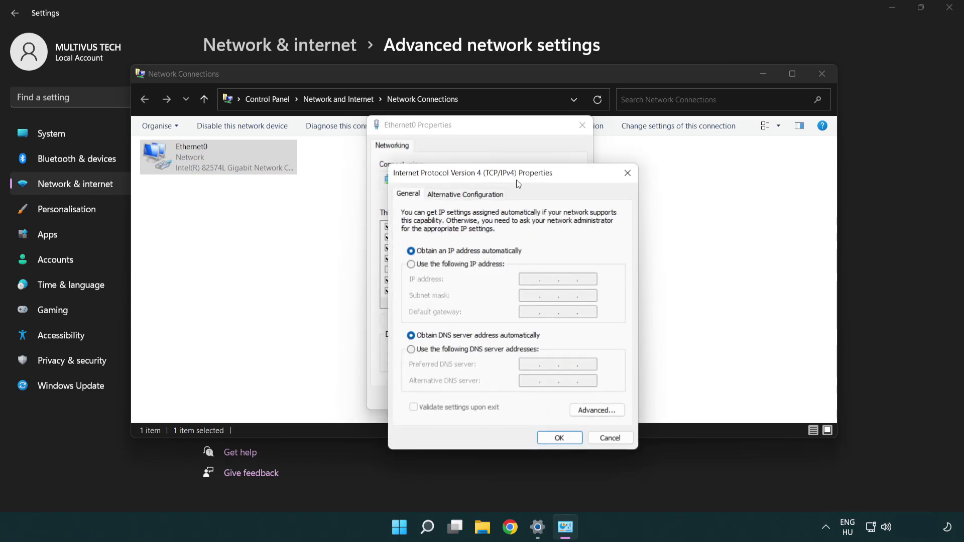
left_click_drag(519, 184, 485, 138)
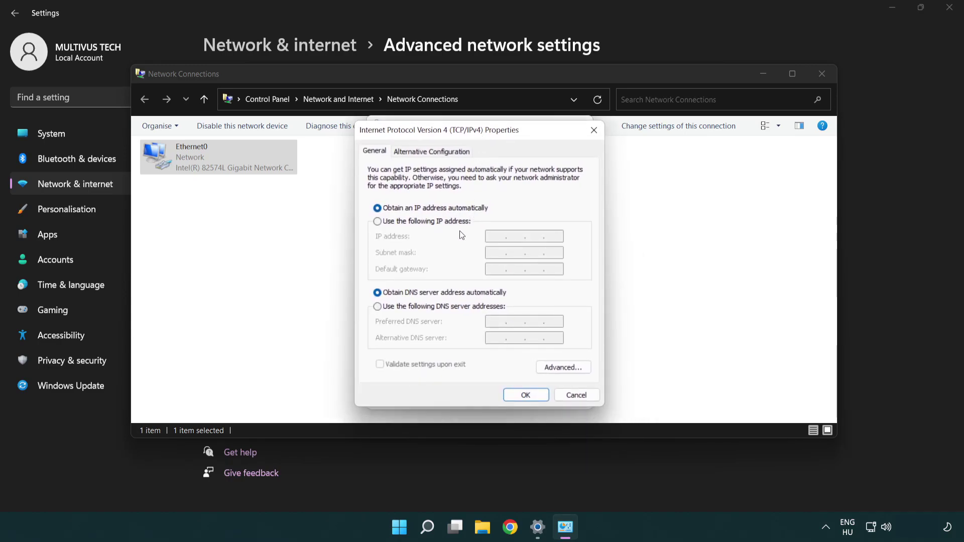
left_click(395, 309)
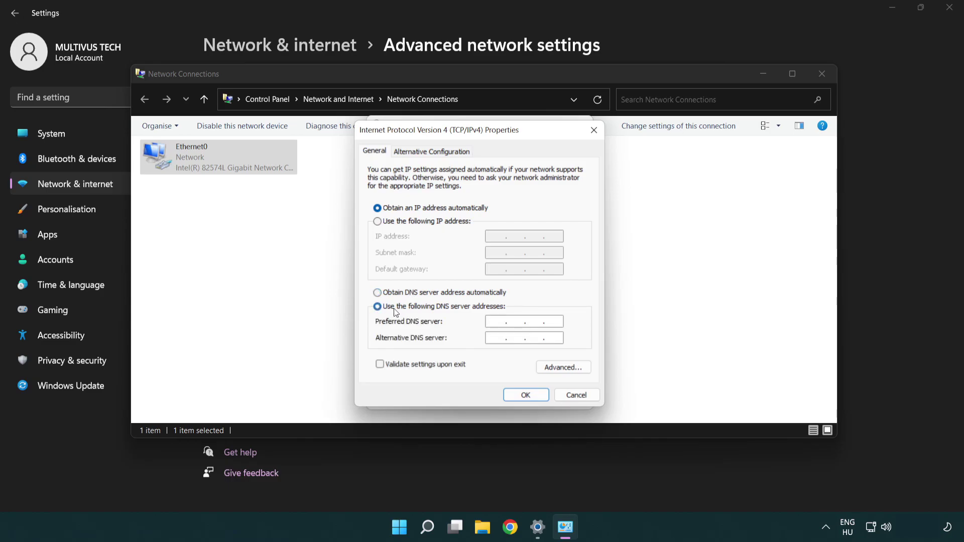
left_click(491, 322)
type("8.8.8.8")
left_click(491, 337)
type("8.8.4.4")
left_click(525, 399)
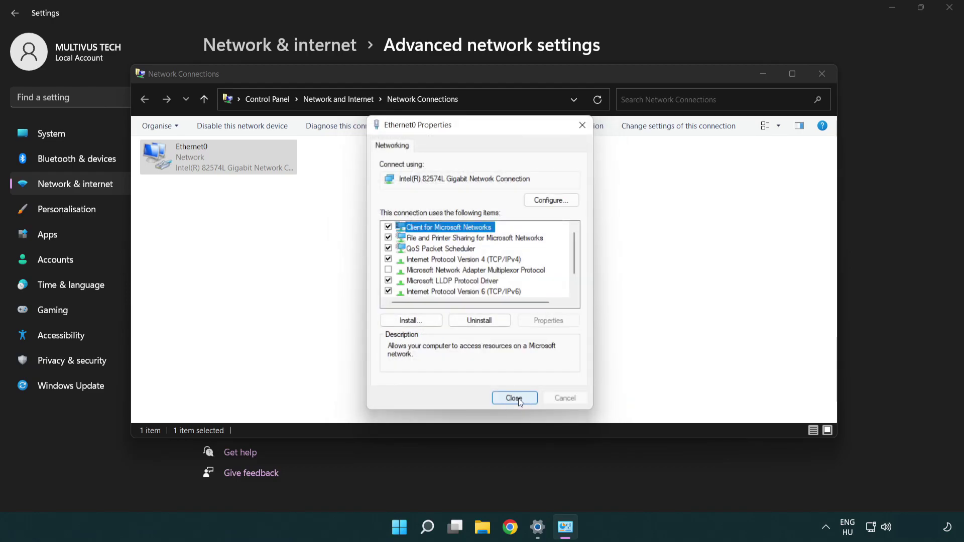
left_click(520, 401)
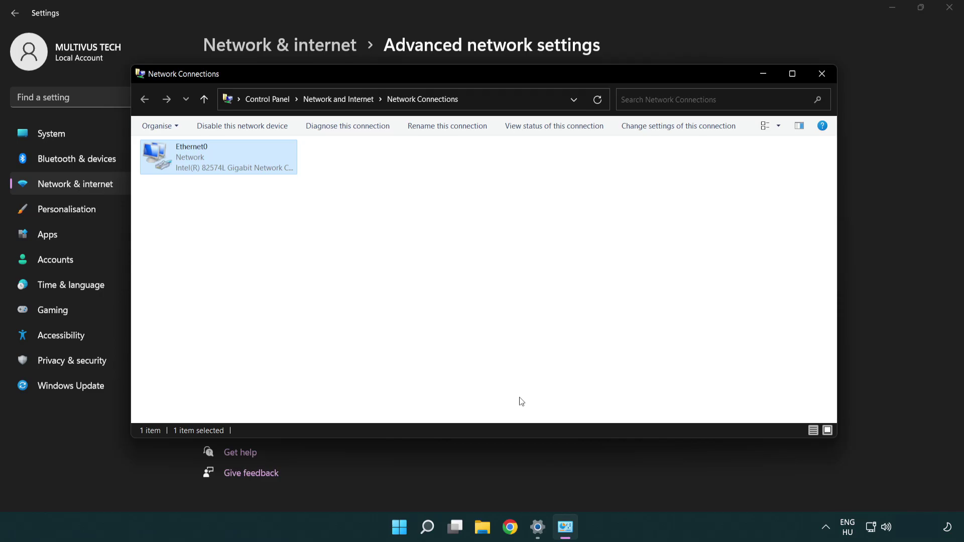
Step: Close Network Connections and Settings, then bring up the Start menu's power options
left_click(822, 75)
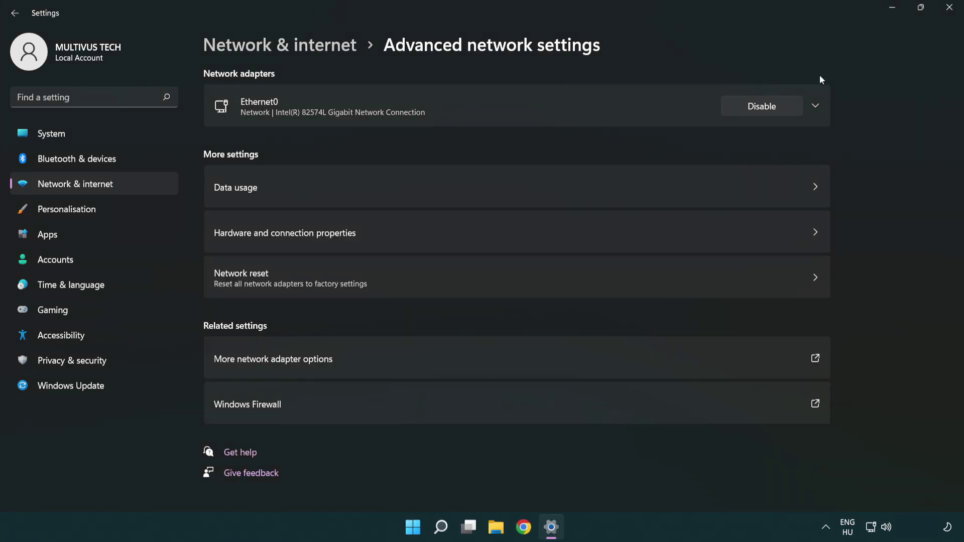
left_click(949, 8)
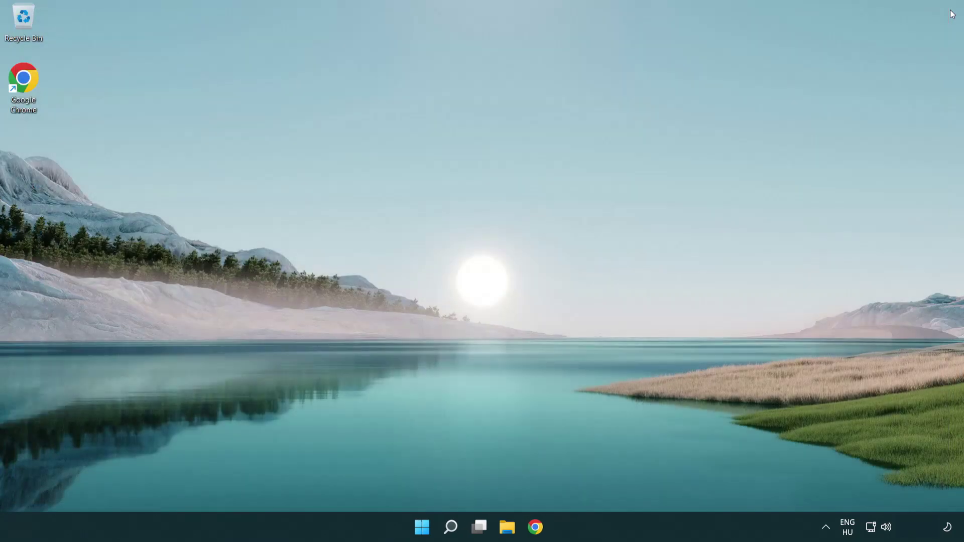
left_click(426, 527)
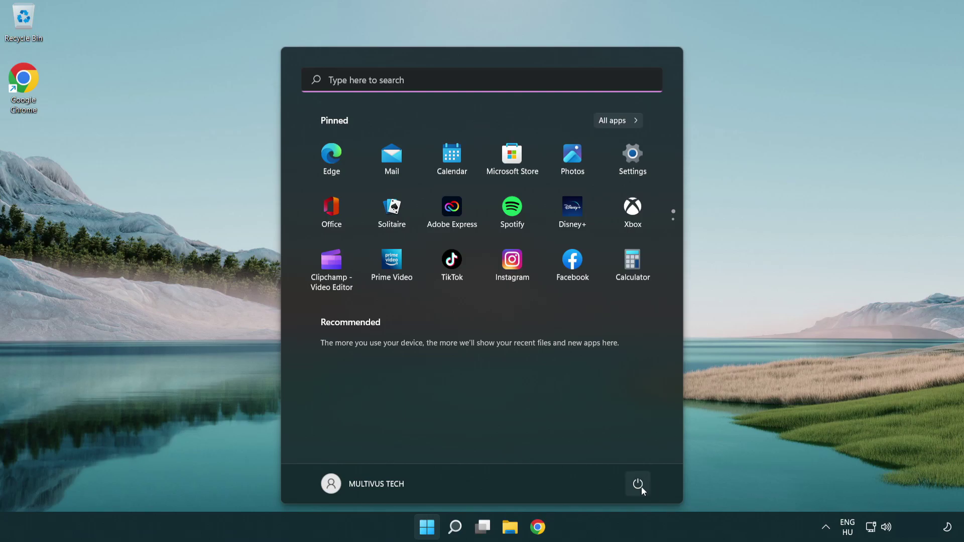
left_click(639, 485)
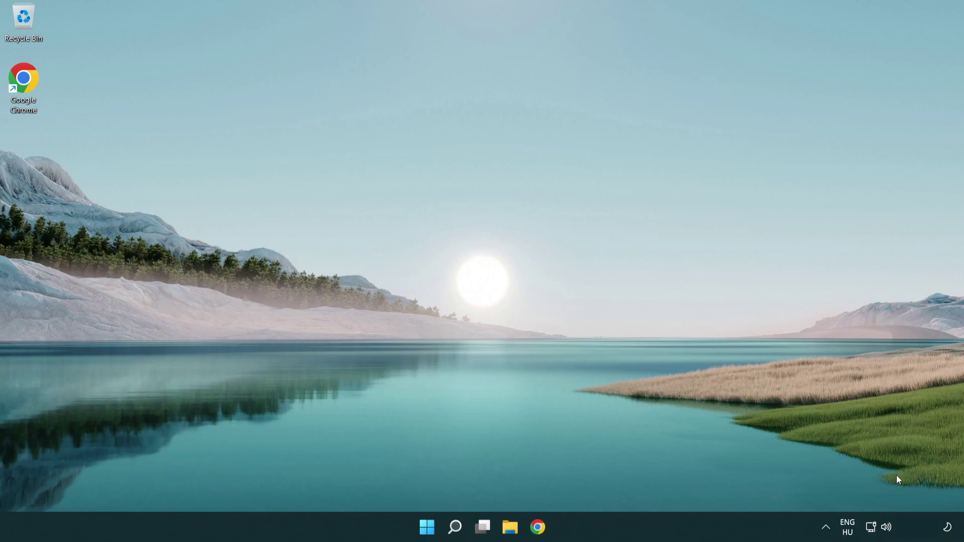
Step: Go to the Network reset page under Advanced network settings
right_click(870, 527)
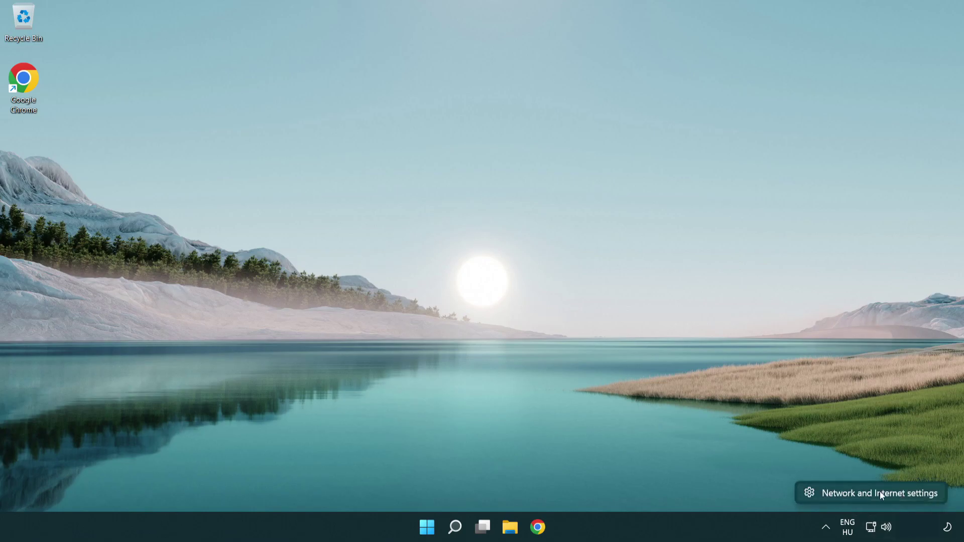
left_click(881, 493)
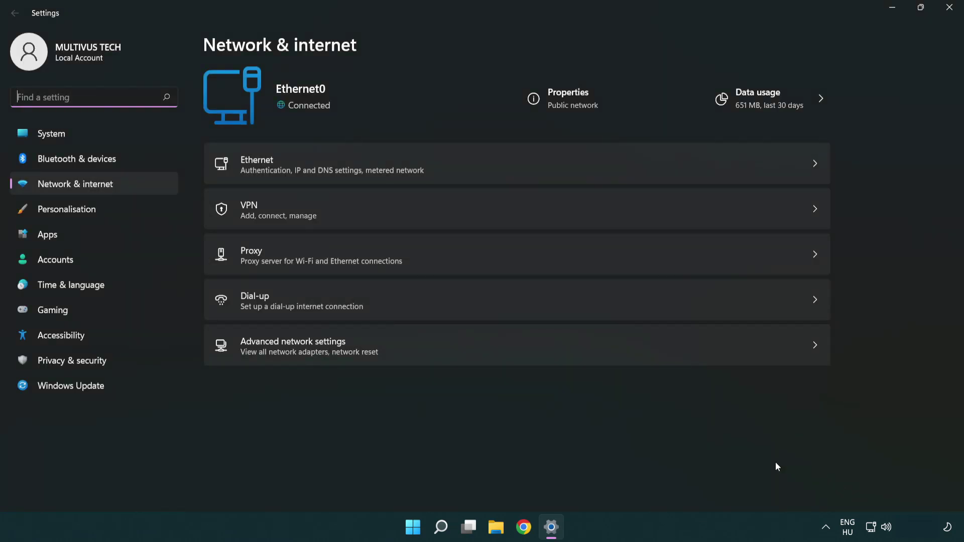
left_click(437, 348)
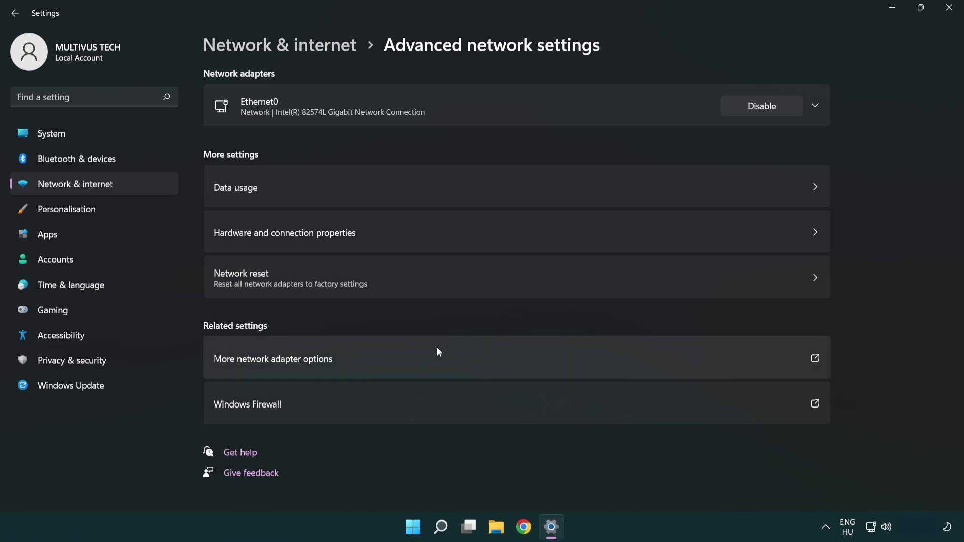
left_click(435, 290)
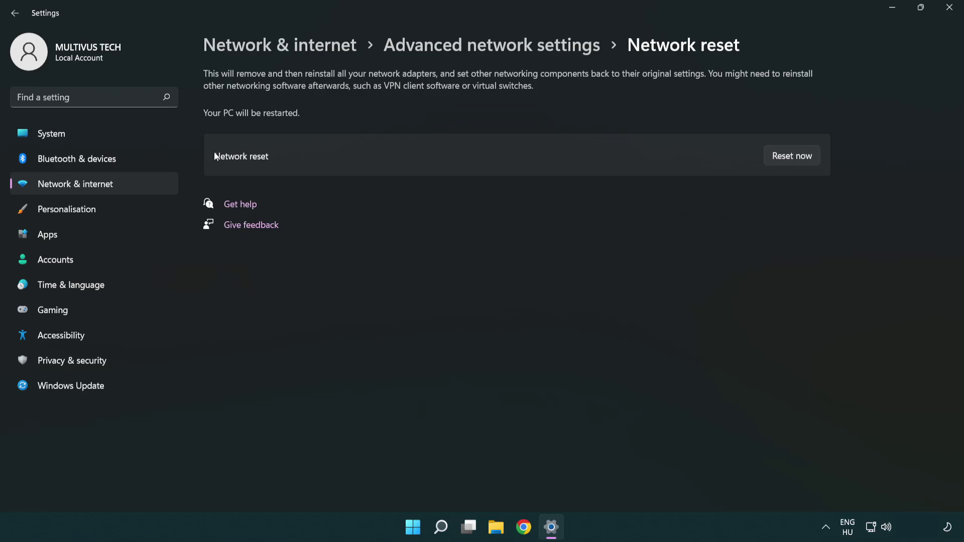
Step: Reset all network adapters, confirm, dismiss the sign-out notice, and close Settings
left_click(801, 158)
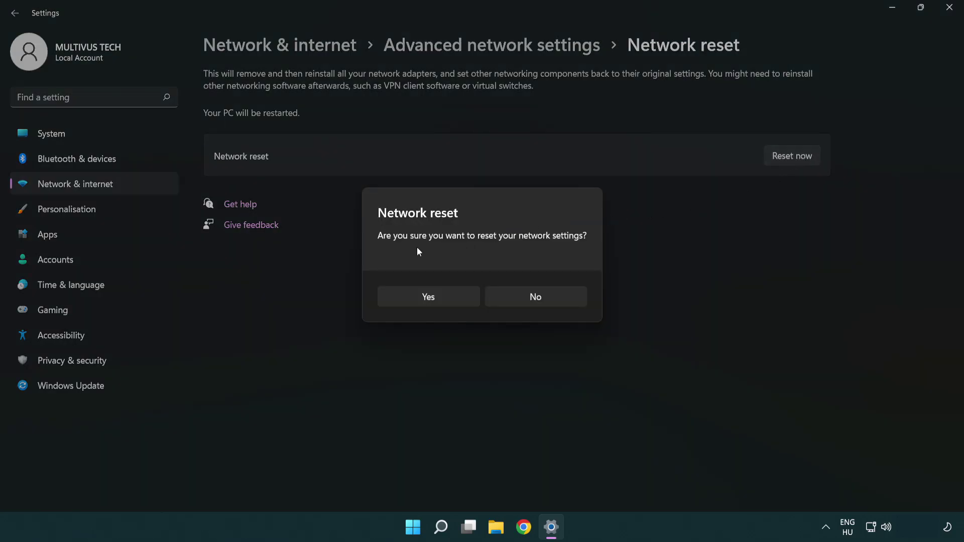
left_click(437, 302)
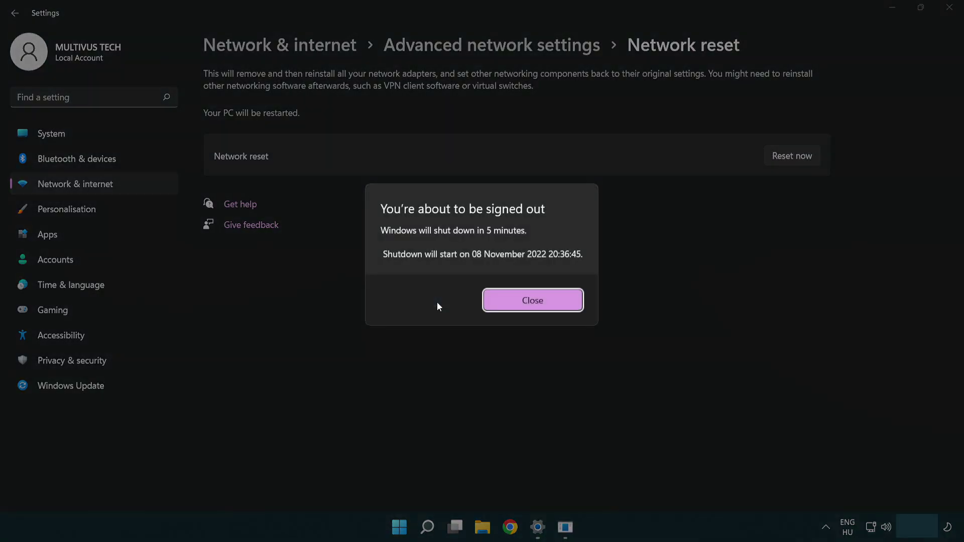
left_click(548, 300)
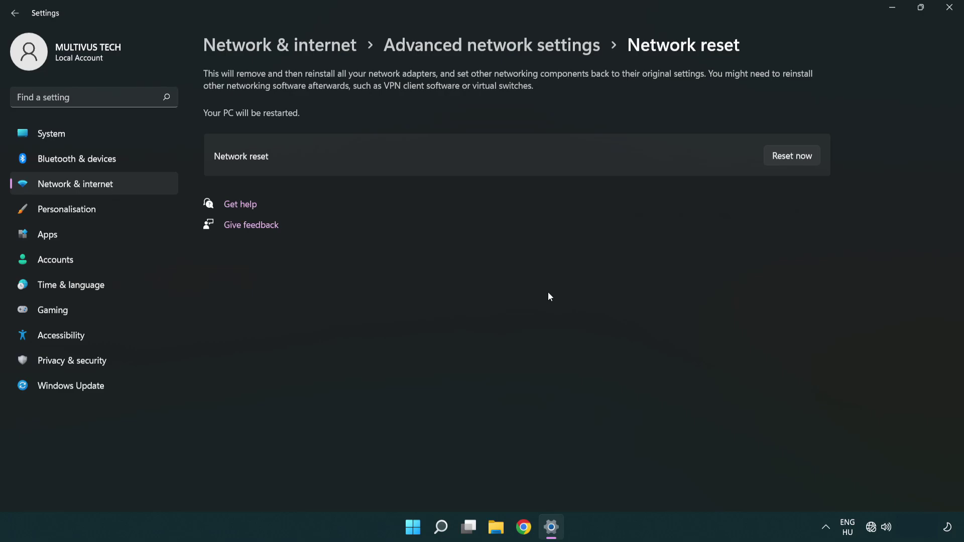
left_click(947, 20)
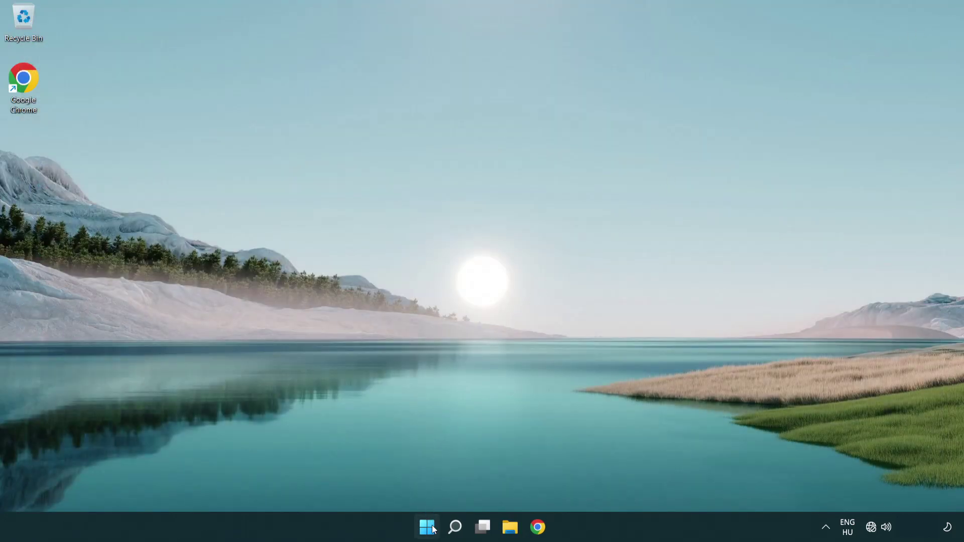
Step: Show the Start menu's Sleep, Shut down and Restart power options
left_click(427, 527)
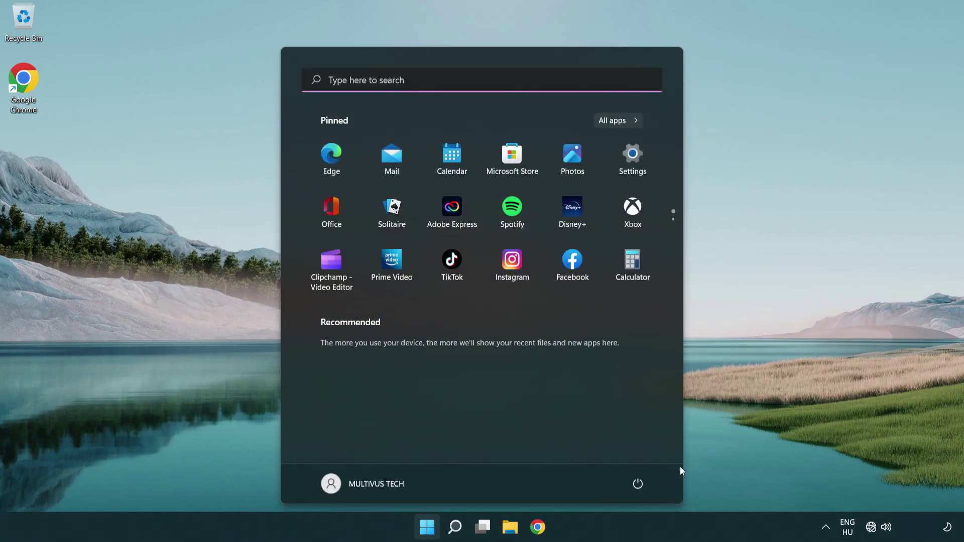
left_click(637, 483)
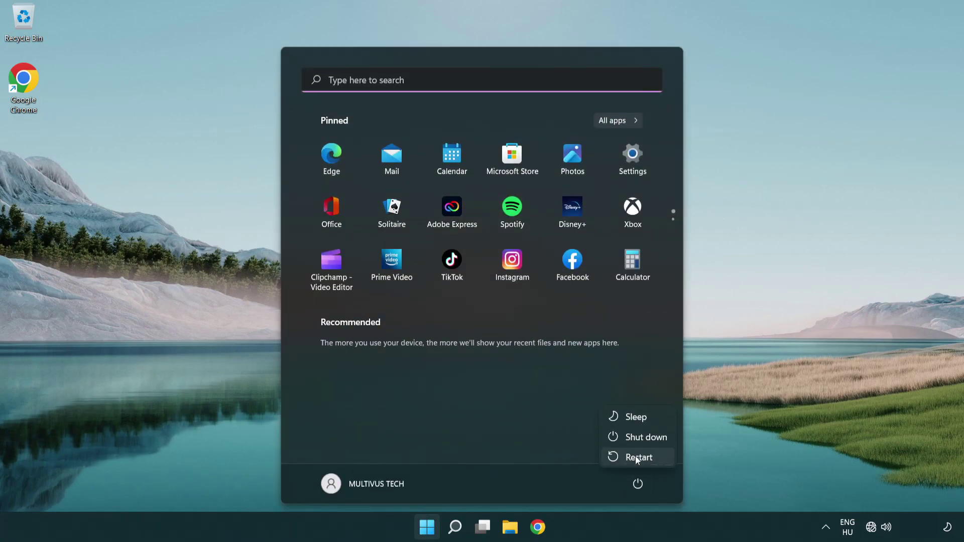